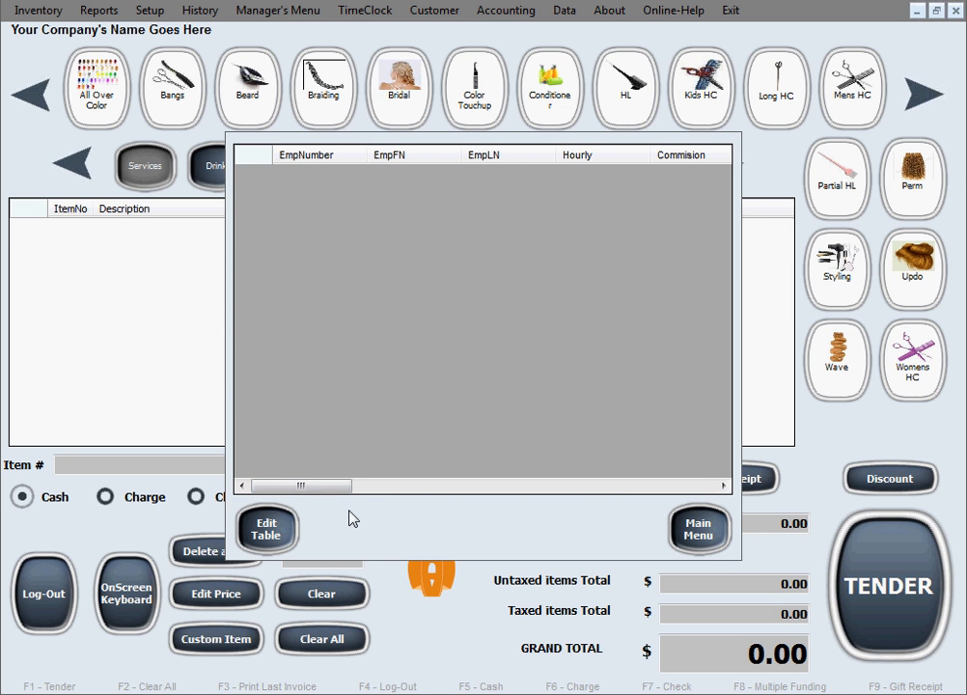
Open the employee editing form and enter the new employee's number, first name and last name
{"action": "left_click", "coordinate": [287, 535]}
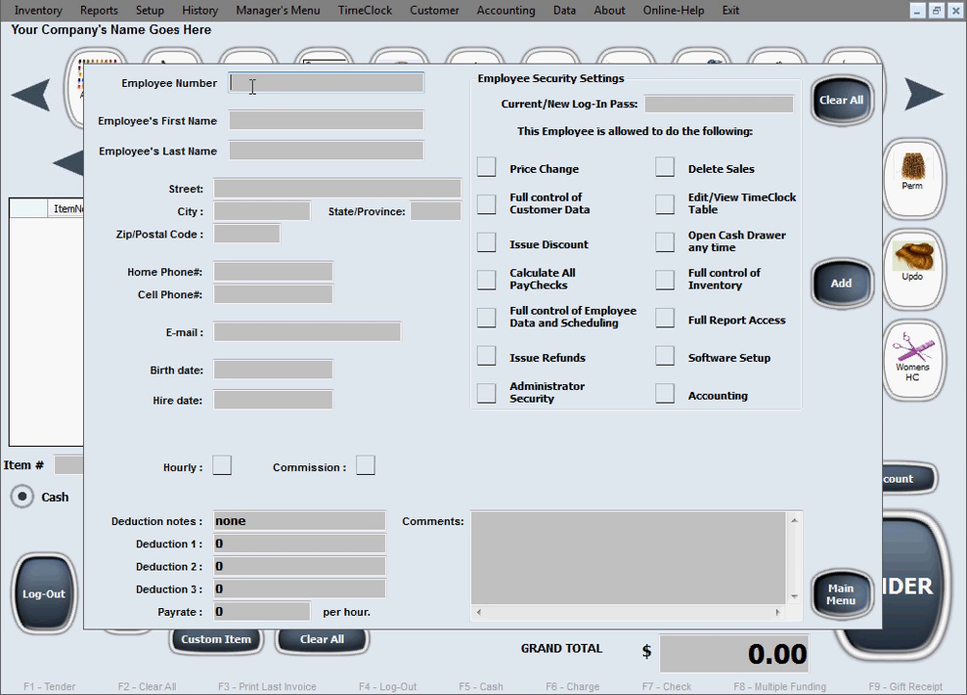
{"action": "type", "text": "007"}
{"action": "left_click", "coordinate": [258, 116]}
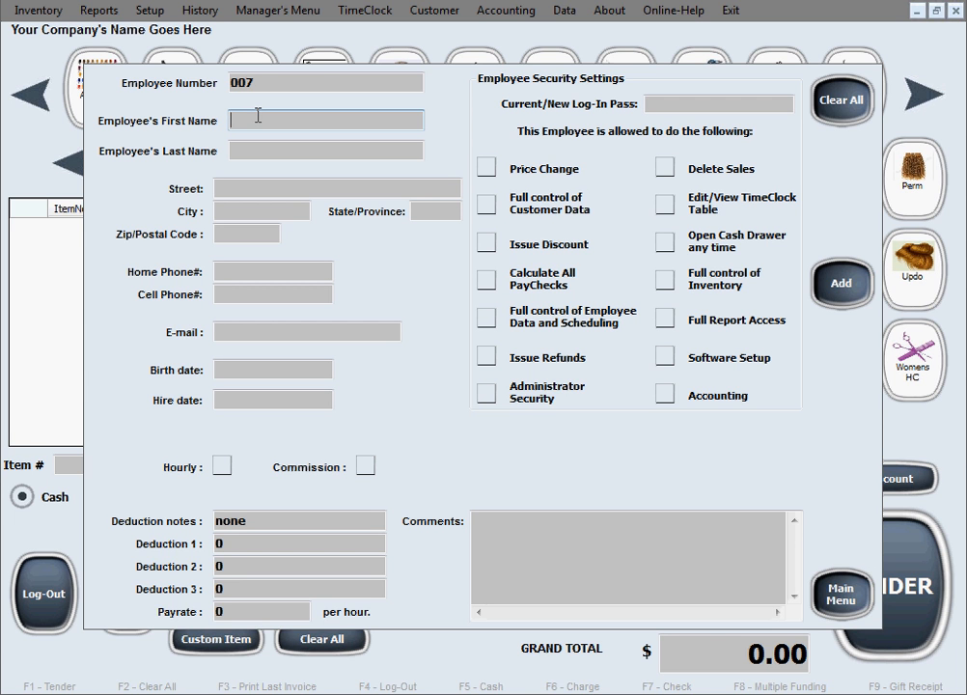
{"action": "type", "text": "John"}
{"action": "key", "text": "Tab"}
{"action": "type", "text": "Doe"}
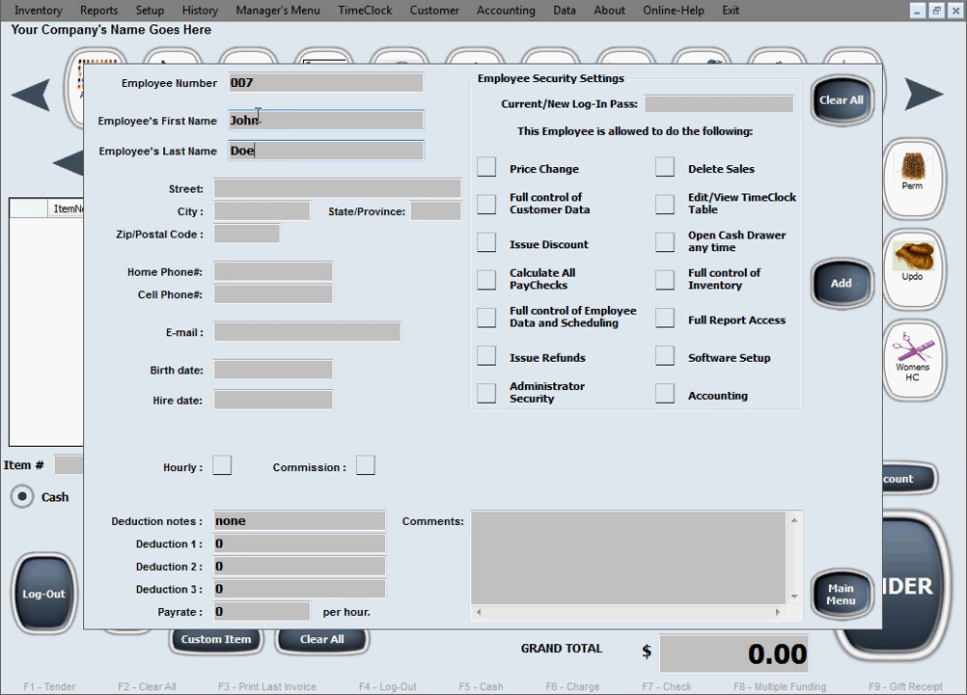
Enter the employee's street address
{"action": "left_click", "coordinate": [323, 193]}
{"action": "type", "text": "123 "}
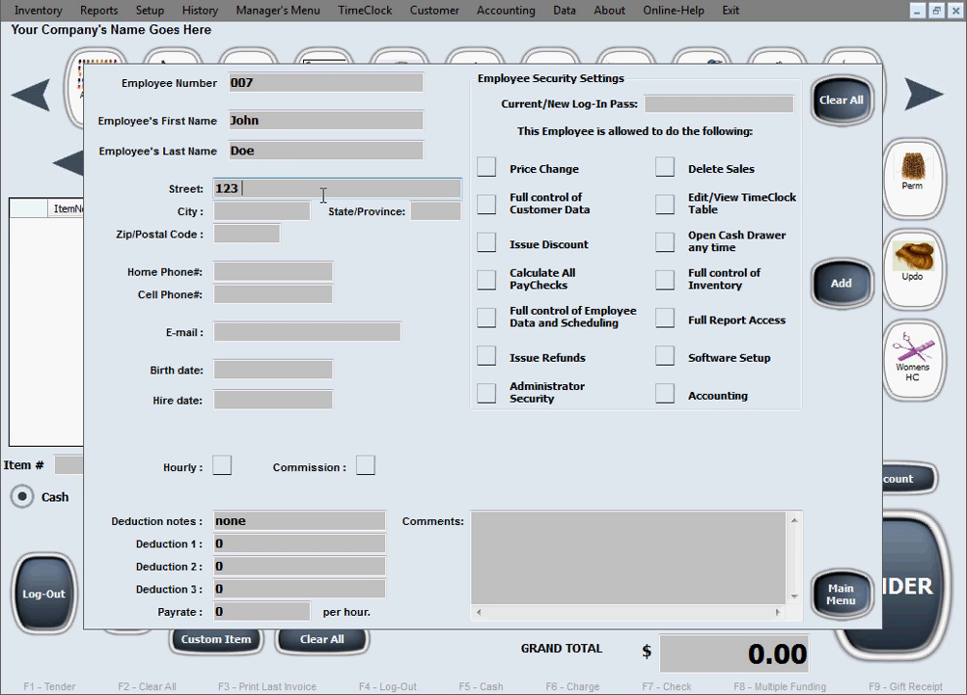
{"action": "type", "text": "Washington"}
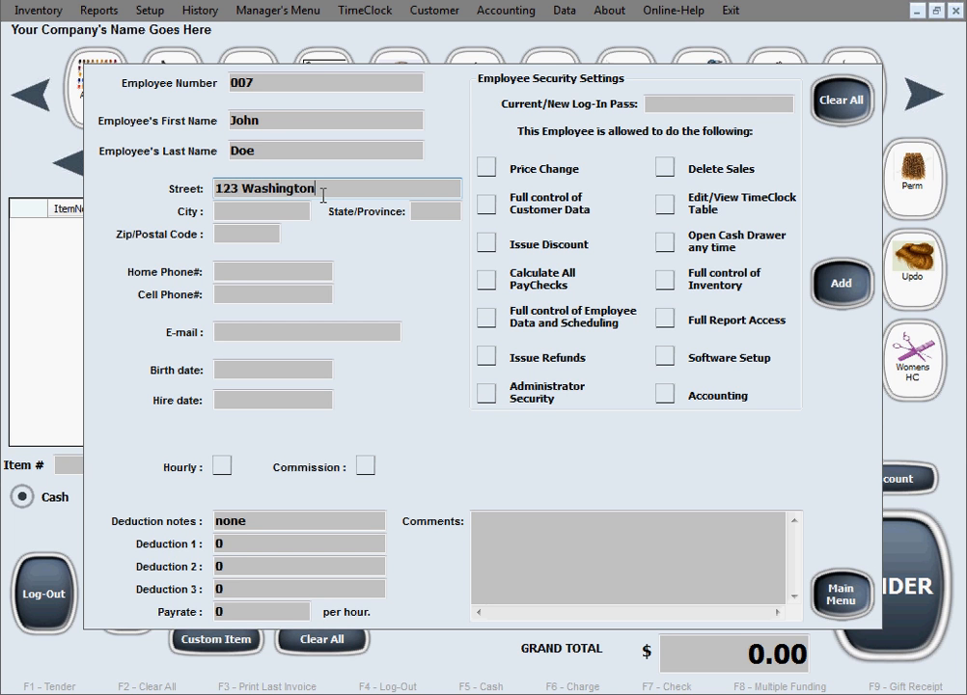
{"action": "type", "text": " At"}
{"action": "key", "text": "BackSpace"}
{"action": "key", "text": "BackSpace"}
{"action": "type", "text": "St."}
Enter the employee's city, state and postal code
{"action": "key", "text": "Tab"}
{"action": "type", "text": "B"}
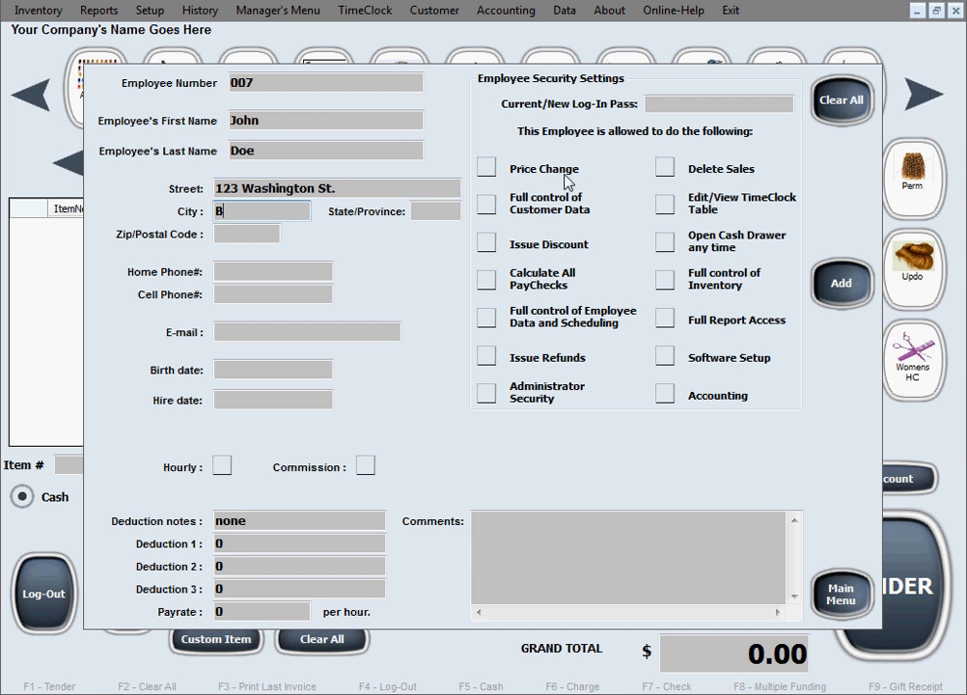
{"action": "type", "text": "oca Raton"}
{"action": "key", "text": "Tab"}
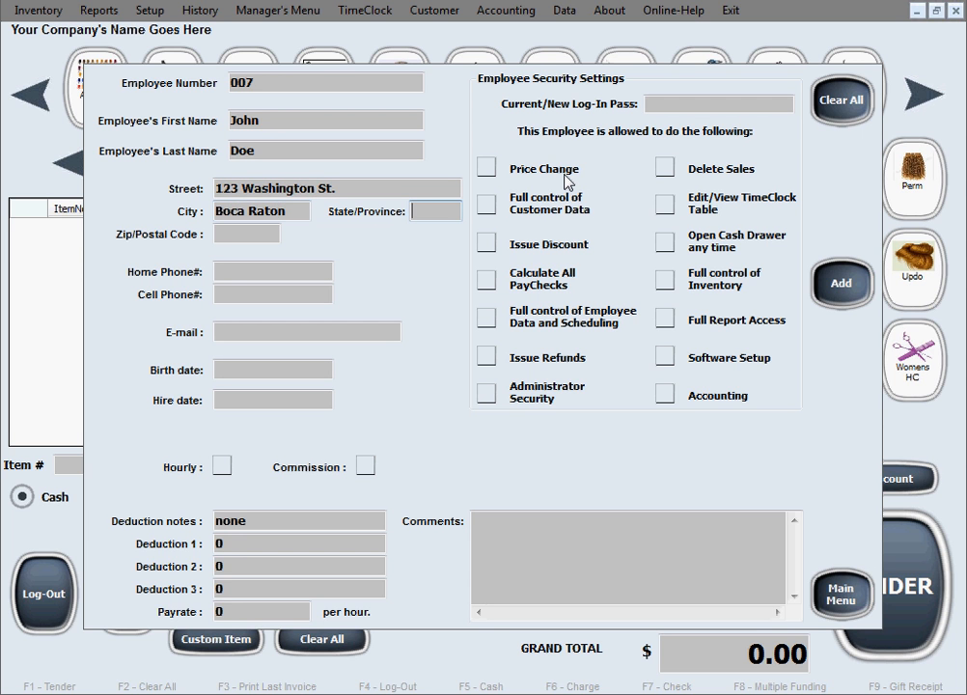
{"action": "type", "text": "FL"}
{"action": "key", "text": "Tab"}
{"action": "type", "text": "33434"}
Enter the employee's home phone number and e-mail address
{"action": "key", "text": "Tab"}
{"action": "type", "text": "111-"}
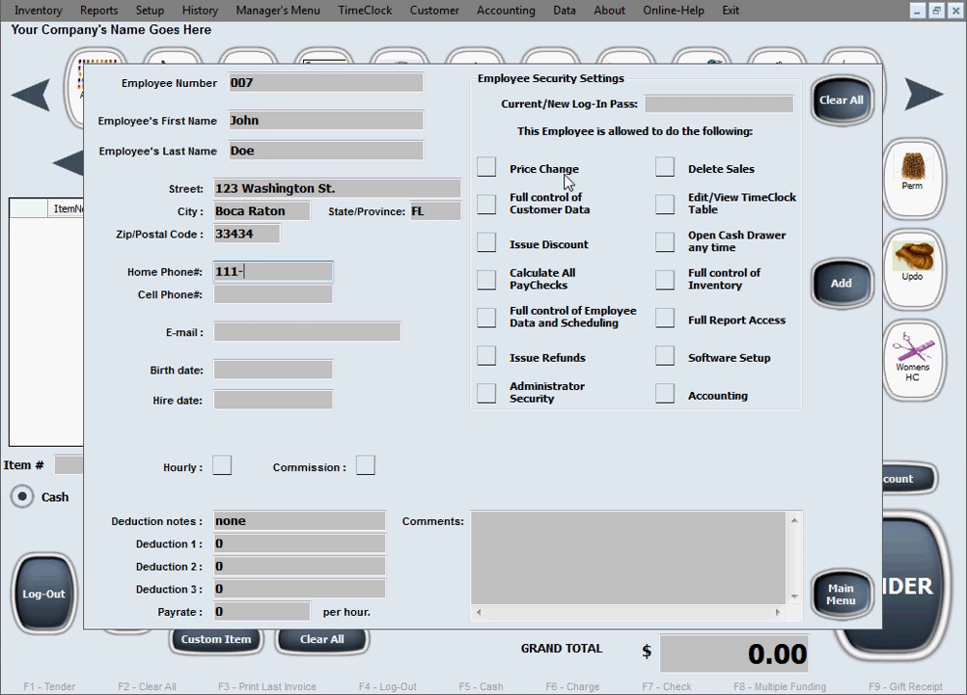
{"action": "type", "text": "222-3333"}
{"action": "key", "text": "Tab"}
{"action": "key", "text": "Tab"}
{"action": "type", "text": "testing@gmail.com"}
Enter the employee's birth date and set the hire date to 12-12-2016
{"action": "key", "text": "Tab"}
{"action": "type", "text": "11-12-"}
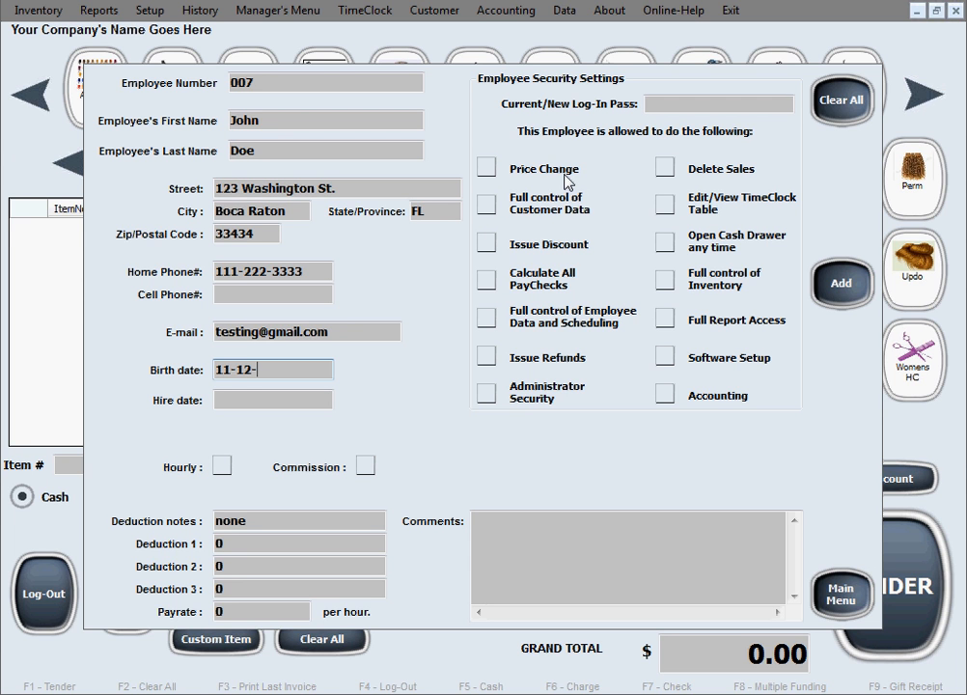
{"action": "type", "text": "82"}
{"action": "key", "text": "Tab"}
{"action": "type", "text": "12-1"}
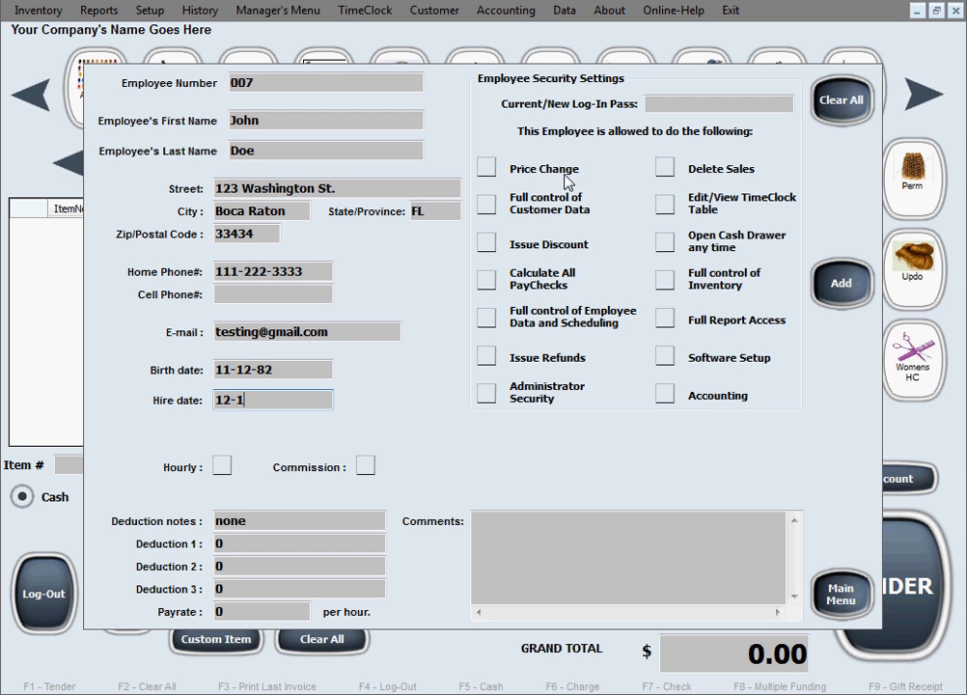
{"action": "type", "text": "2-2-15"}
{"action": "key", "text": "BackSpace"}
{"action": "key", "text": "BackSpace"}
{"action": "key", "text": "BackSpace"}
{"action": "type", "text": "016"}
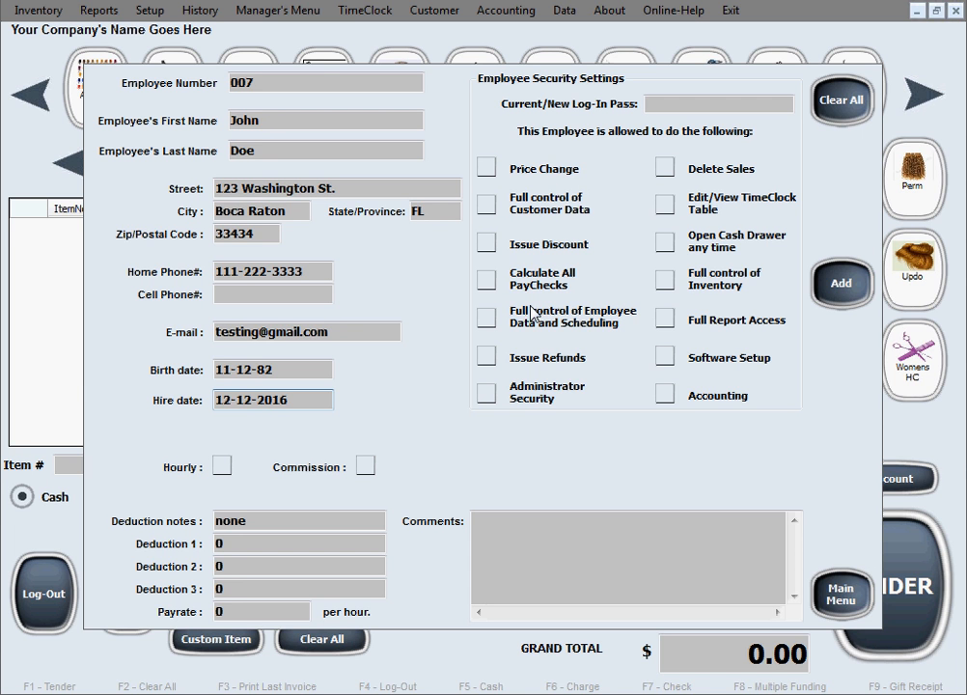
Enable both hourly pay and commission for the employee
{"action": "left_click", "coordinate": [219, 471]}
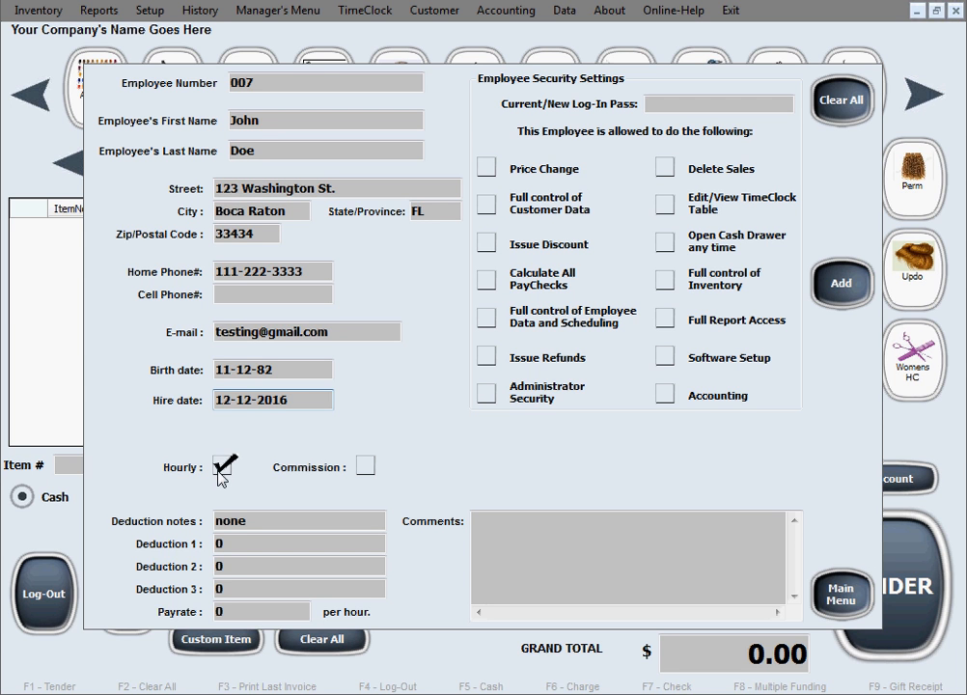
{"action": "left_click", "coordinate": [364, 469]}
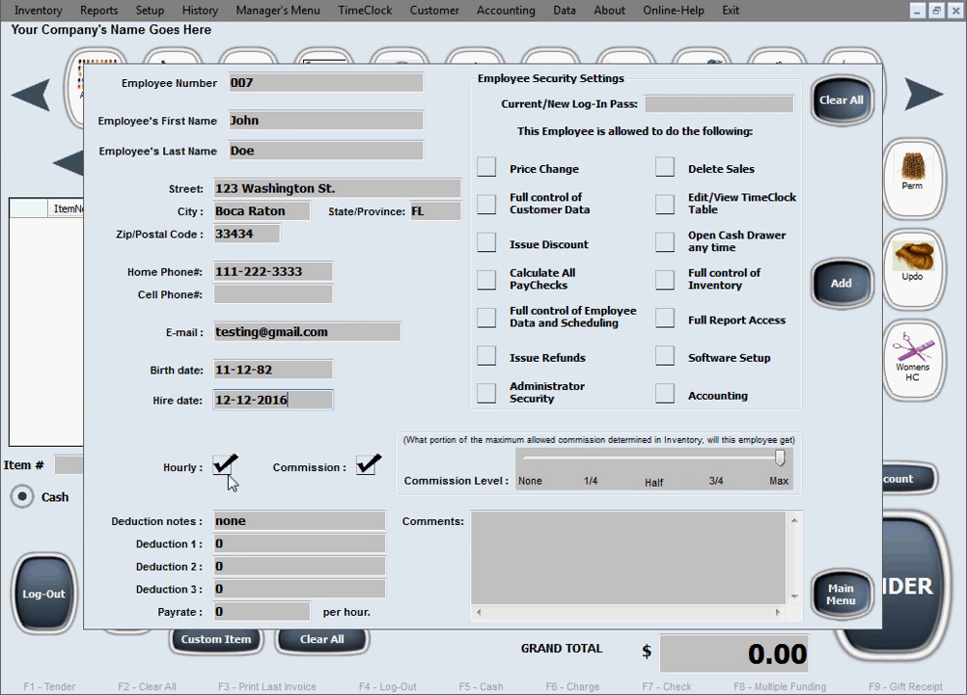
{"action": "double_click", "coordinate": [263, 525]}
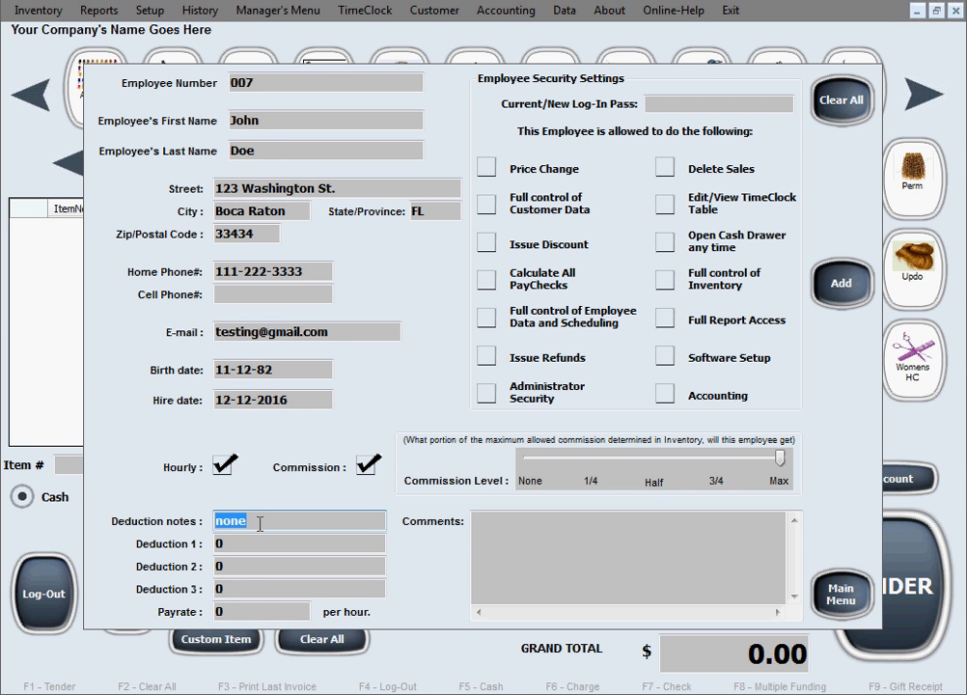
{"action": "left_click", "coordinate": [255, 541]}
{"action": "left_click", "coordinate": [255, 590]}
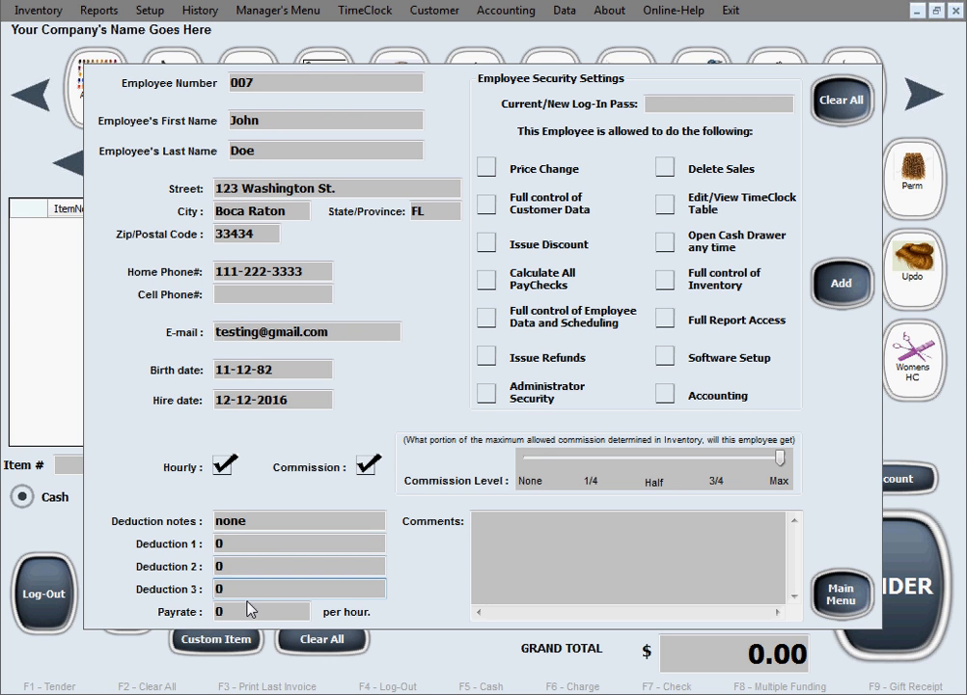
{"action": "left_click", "coordinate": [233, 542]}
{"action": "left_click", "coordinate": [214, 567]}
{"action": "left_click", "coordinate": [217, 588]}
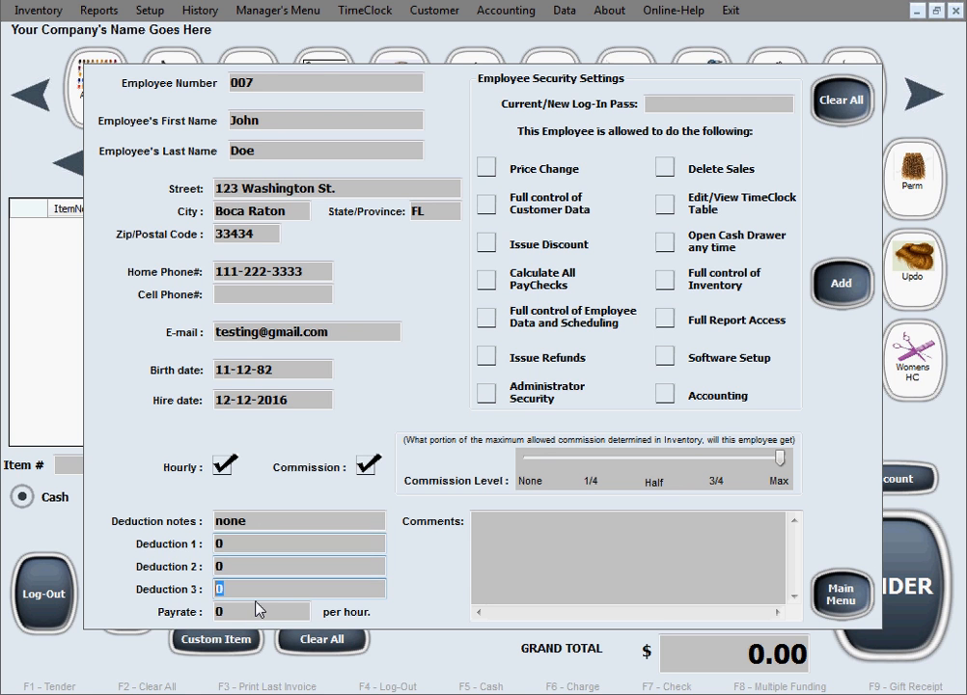
{"action": "left_click", "coordinate": [218, 520]}
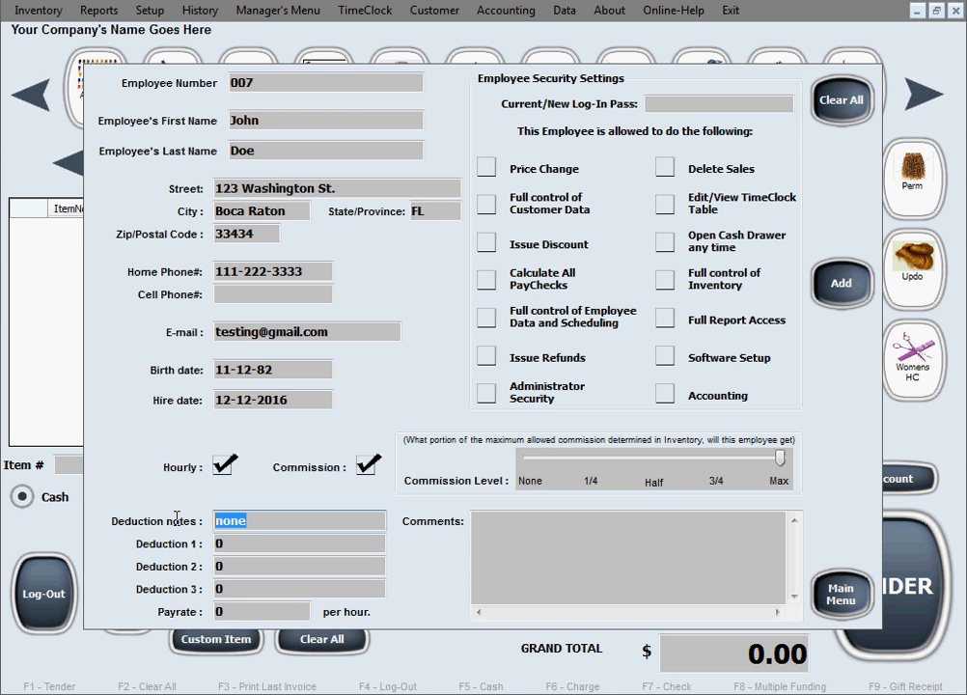
Set the employee's pay rate to 17 per hour
{"action": "left_click", "coordinate": [249, 611]}
{"action": "double_click", "coordinate": [279, 611]}
{"action": "type", "text": "17"}
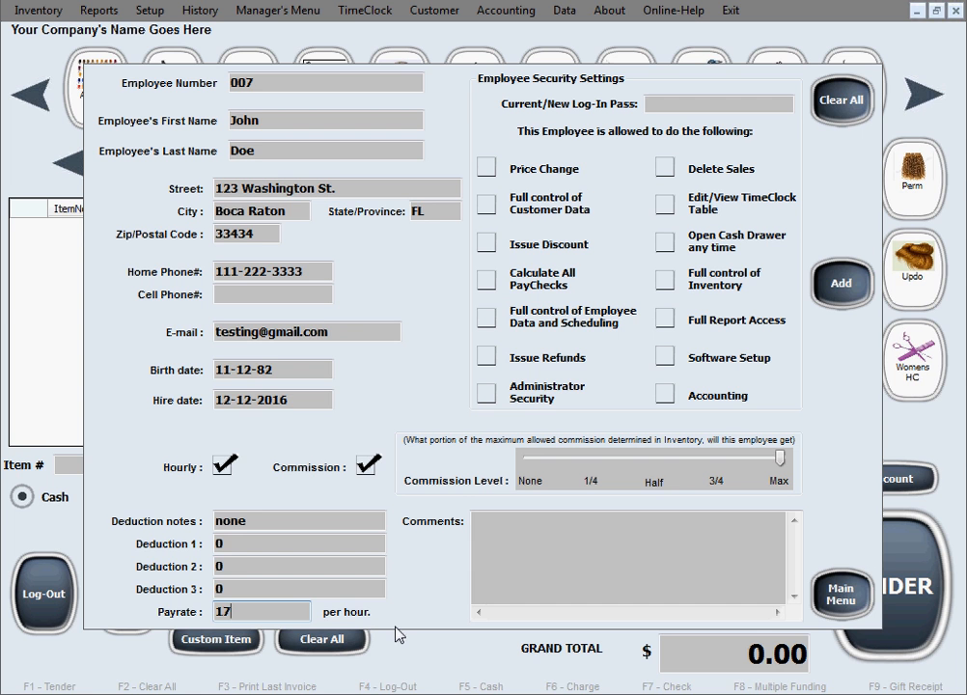
{"action": "left_click", "coordinate": [367, 471]}
{"action": "left_click", "coordinate": [367, 471]}
{"action": "mouse_move", "coordinate": [782, 458]}
{"action": "left_mouse_down"}
{"action": "mouse_move", "coordinate": [537, 473]}
{"action": "mouse_move", "coordinate": [784, 464]}
{"action": "left_mouse_up"}
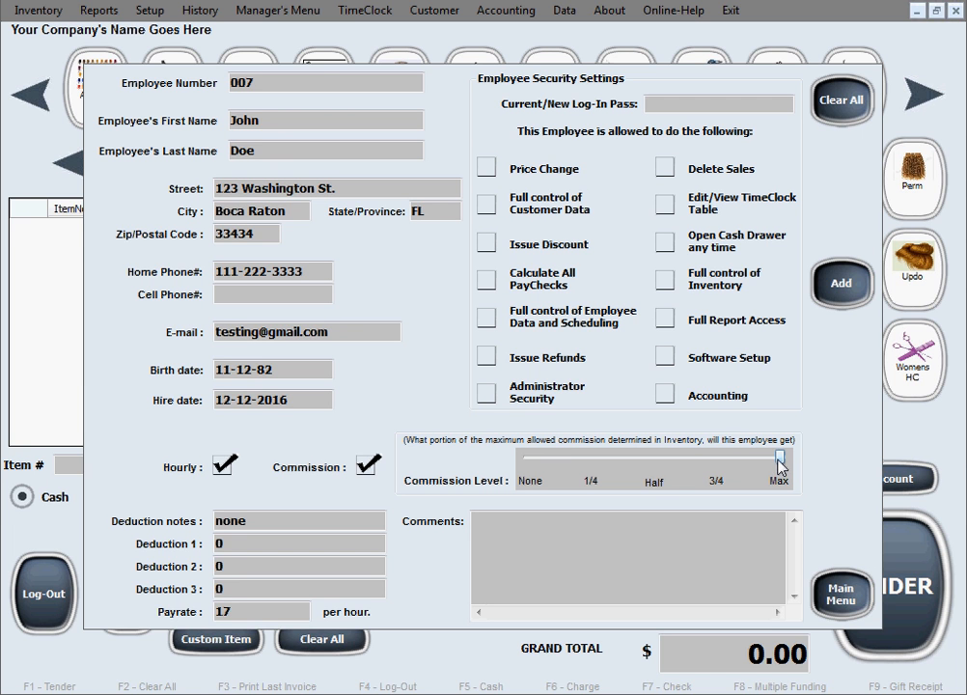
{"action": "left_click_drag", "start_coordinate": [782, 466], "coordinate": [655, 463]}
{"action": "left_click_drag", "start_coordinate": [654, 458], "coordinate": [780, 467]}
Enter the employee's log-in password
{"action": "left_click", "coordinate": [690, 107]}
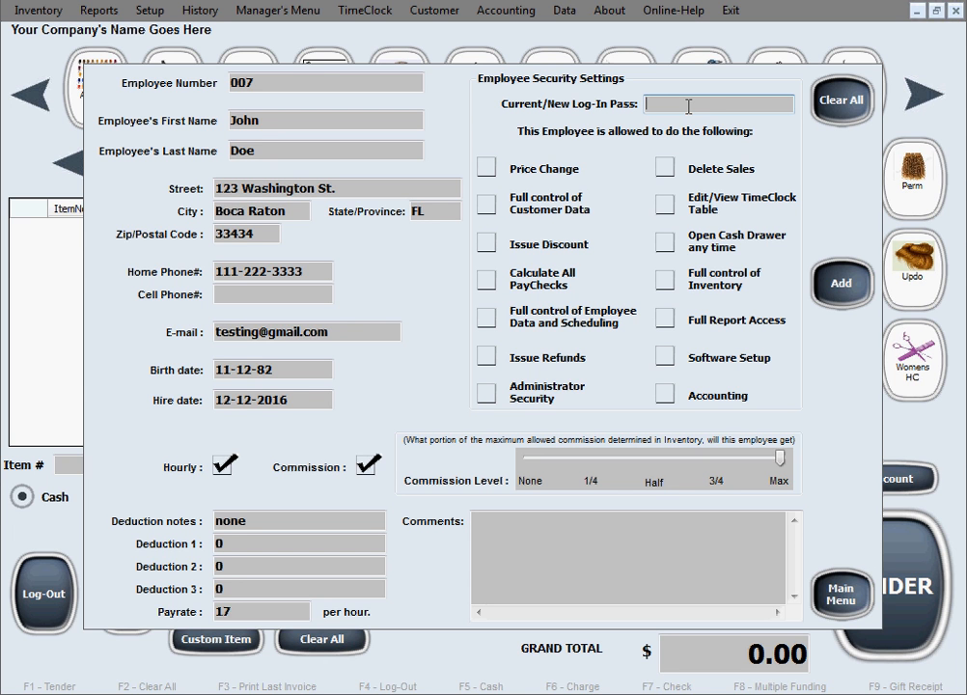
{"action": "type", "text": "456789"}
{"action": "double_click", "coordinate": [673, 103]}
{"action": "left_click", "coordinate": [690, 105]}
Grant Price Change, Edit/View TimeClock Table, Issue Discount, Full control of Inventory, Full control of Employee Data and Scheduling, Software Setup and Administrator Security permissions
{"action": "left_click", "coordinate": [489, 171]}
{"action": "left_click", "coordinate": [665, 205]}
{"action": "left_click", "coordinate": [490, 247]}
{"action": "left_click", "coordinate": [665, 280]}
{"action": "left_click", "coordinate": [489, 319]}
{"action": "left_click", "coordinate": [665, 357]}
{"action": "left_click", "coordinate": [483, 395]}
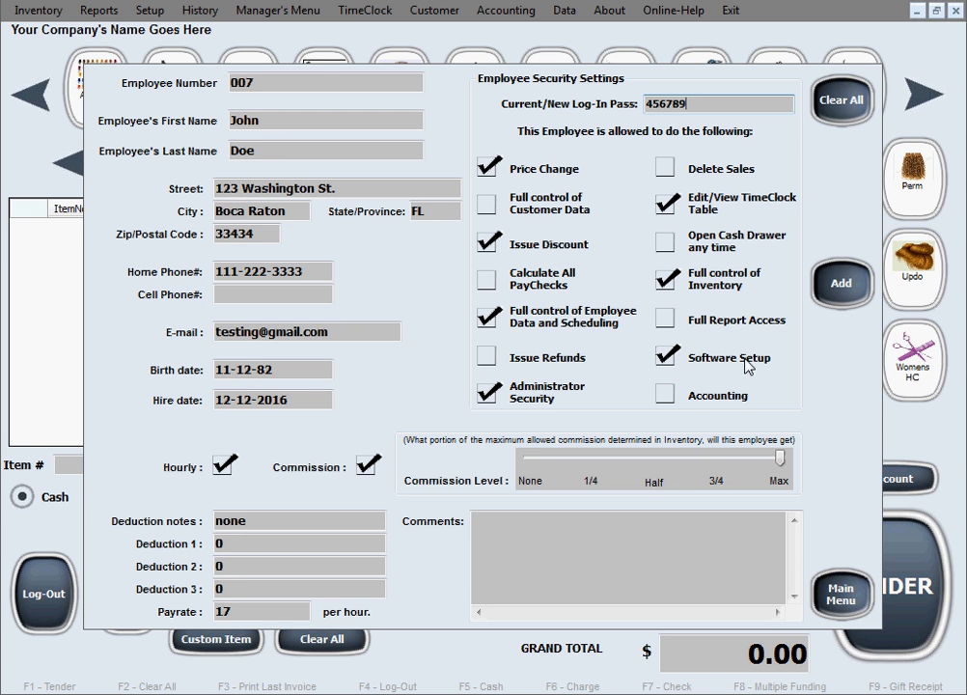
Add the employee record to the database and confirm
{"action": "left_click_drag", "start_coordinate": [741, 103], "coordinate": [632, 102]}
{"action": "left_click", "coordinate": [696, 103]}
{"action": "left_click", "coordinate": [842, 301]}
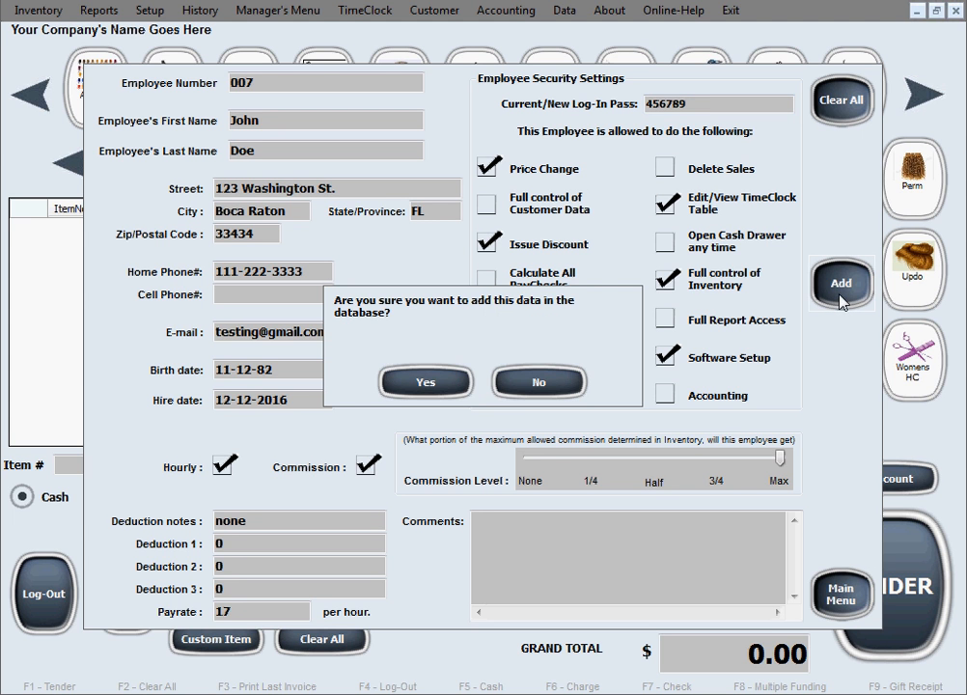
{"action": "left_click", "coordinate": [466, 383]}
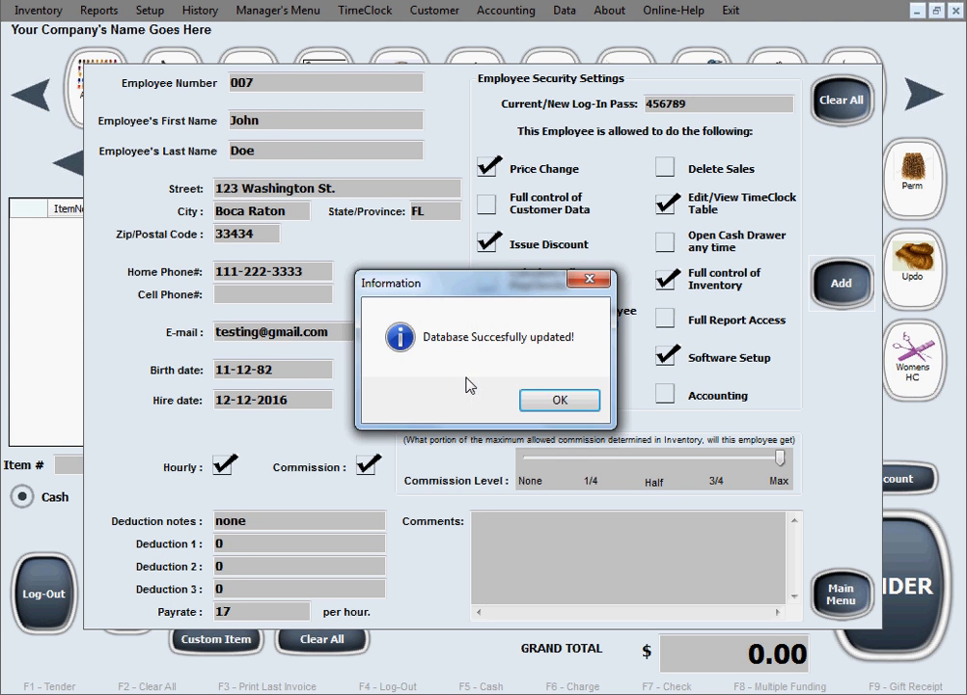
{"action": "left_click", "coordinate": [559, 399]}
Load the saved employee by their employee number and change the pay rate to 20 per hour
{"action": "left_click", "coordinate": [330, 84]}
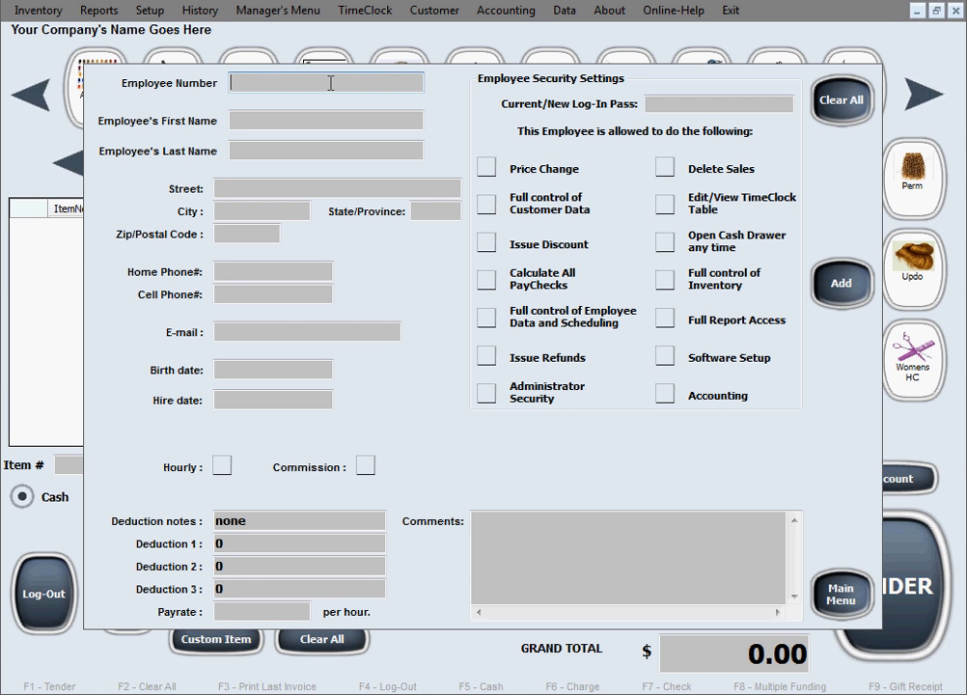
{"action": "type", "text": "007"}
{"action": "left_click", "coordinate": [321, 120]}
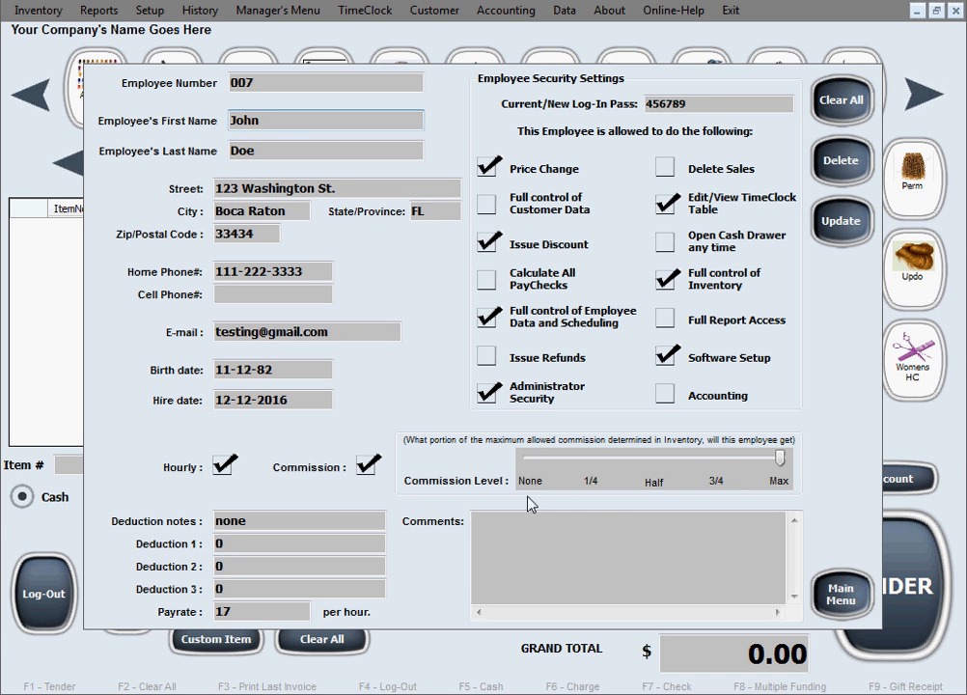
{"action": "left_click_drag", "start_coordinate": [233, 613], "coordinate": [217, 615]}
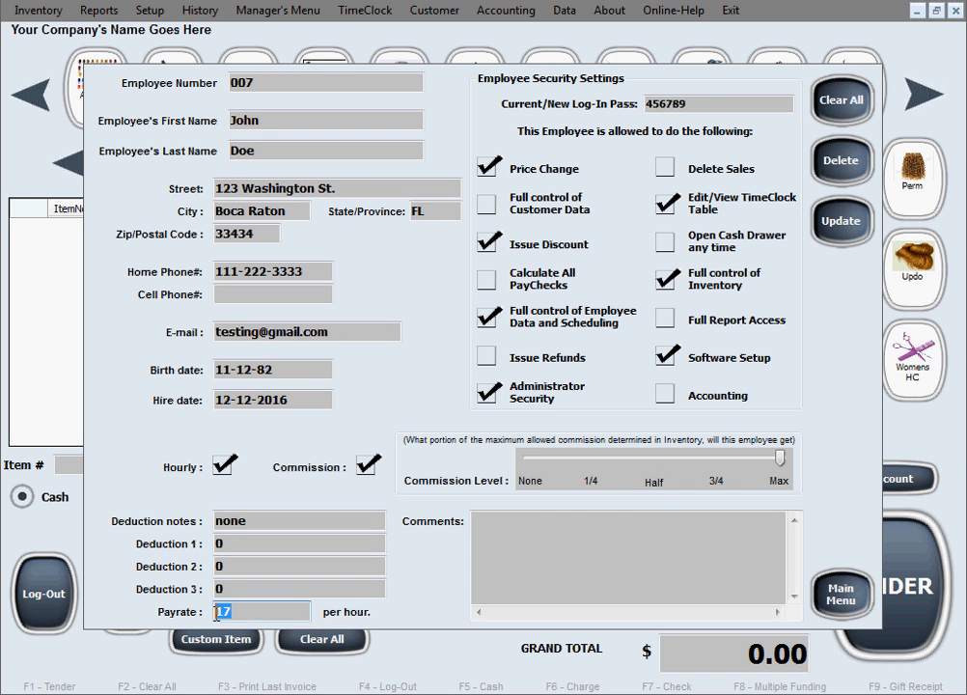
{"action": "type", "text": "20"}
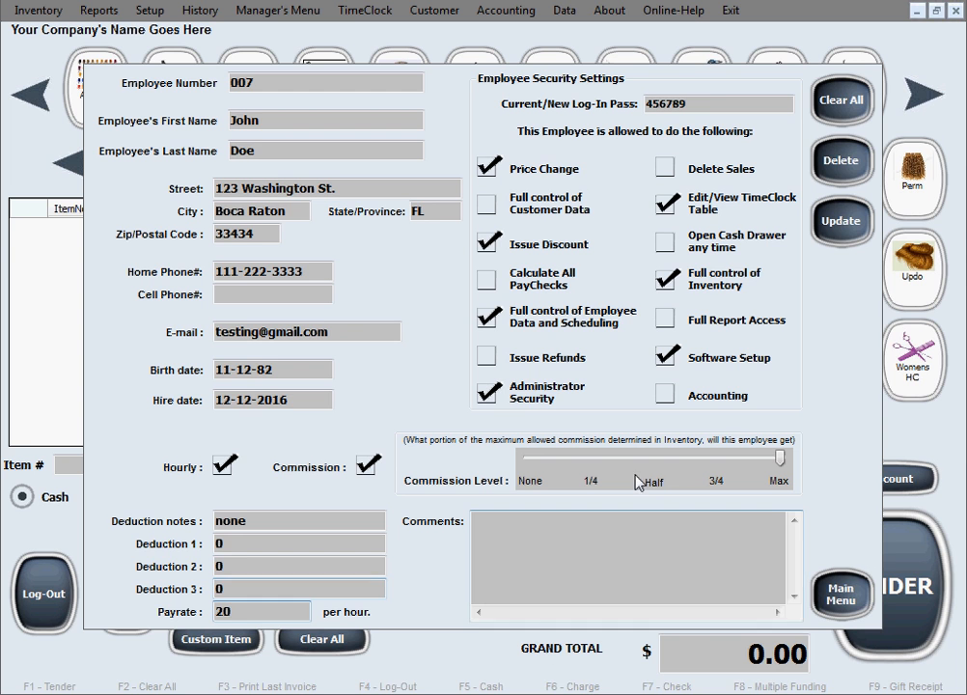
Grant Full control of Customer Data, Calculate All PayChecks and Issue Refunds permissions, then update the record and confirm
{"action": "left_click", "coordinate": [488, 204]}
{"action": "left_click", "coordinate": [488, 280]}
{"action": "left_click", "coordinate": [489, 357]}
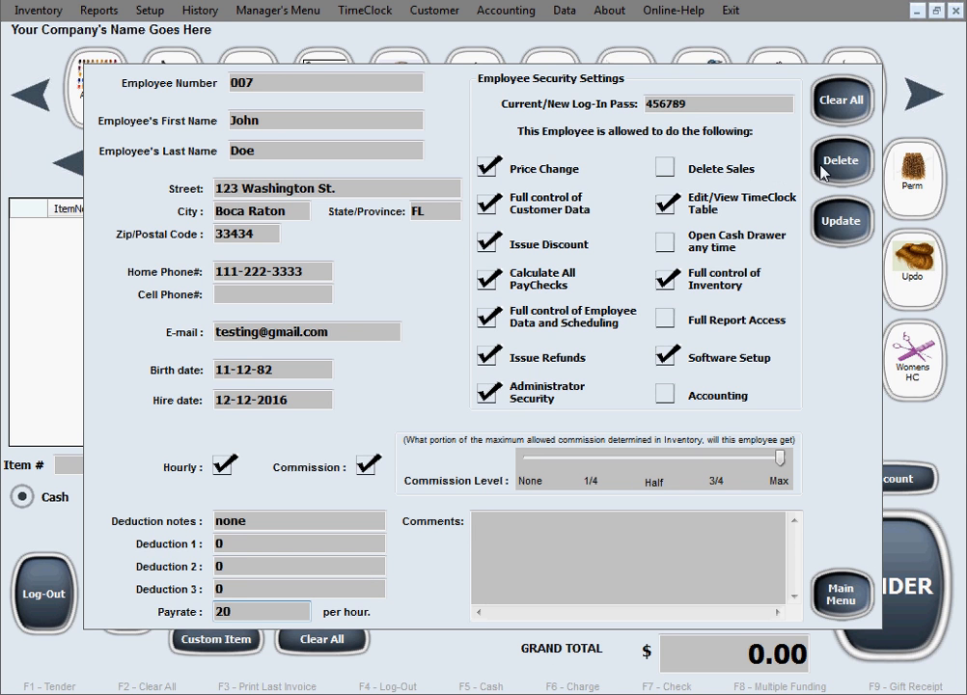
{"action": "left_click", "coordinate": [838, 235]}
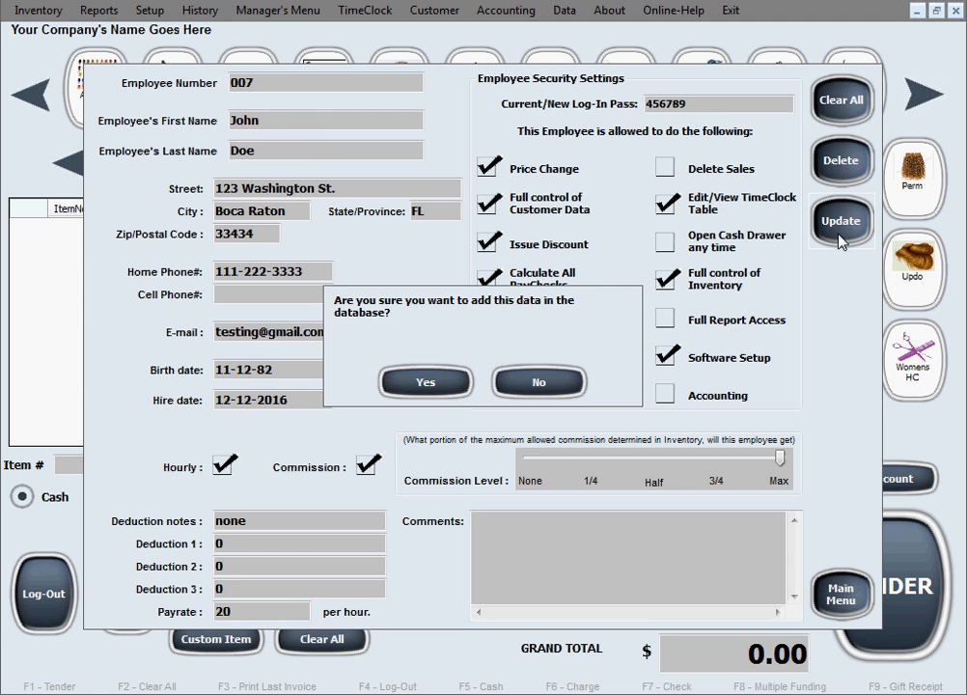
{"action": "left_click", "coordinate": [439, 382]}
{"action": "left_click", "coordinate": [557, 401]}
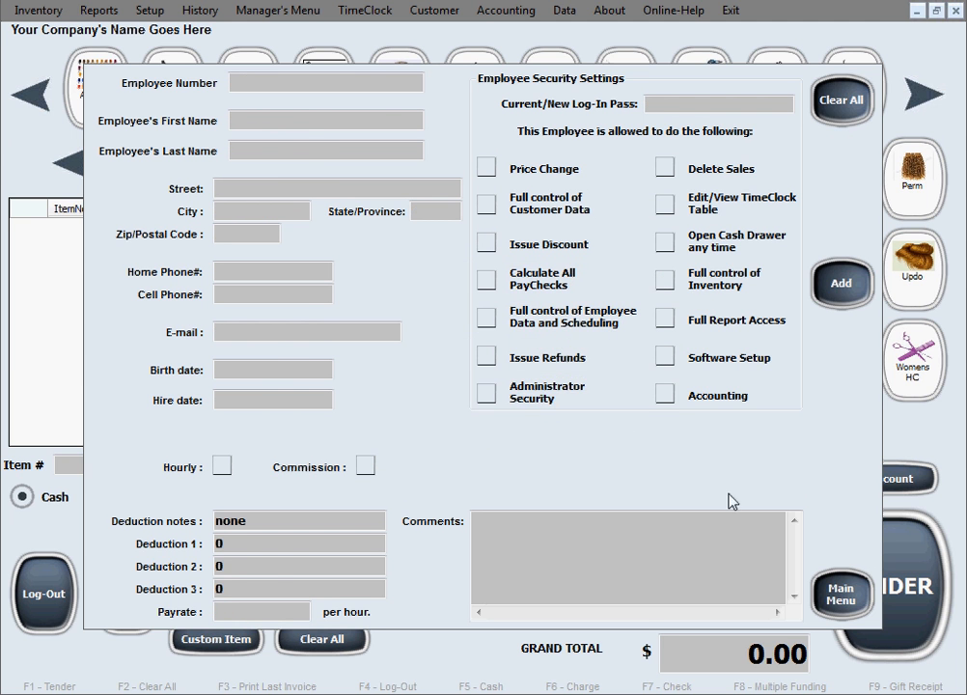
Return to the main screen and open the employee table to view the saved record
{"action": "left_click", "coordinate": [842, 599]}
{"action": "left_click", "coordinate": [311, 14]}
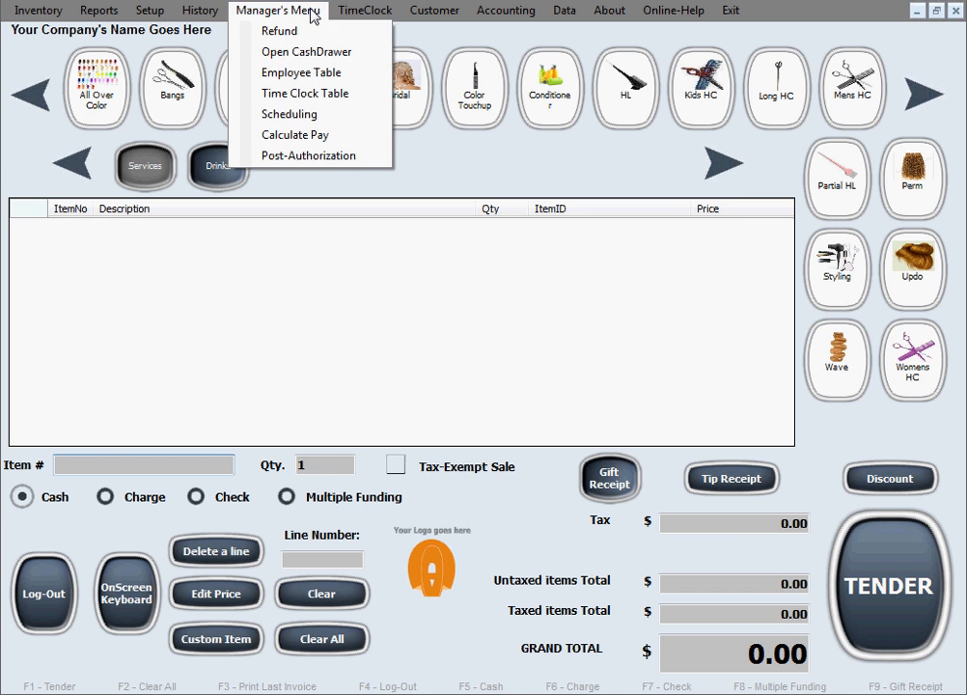
{"action": "left_click", "coordinate": [362, 76]}
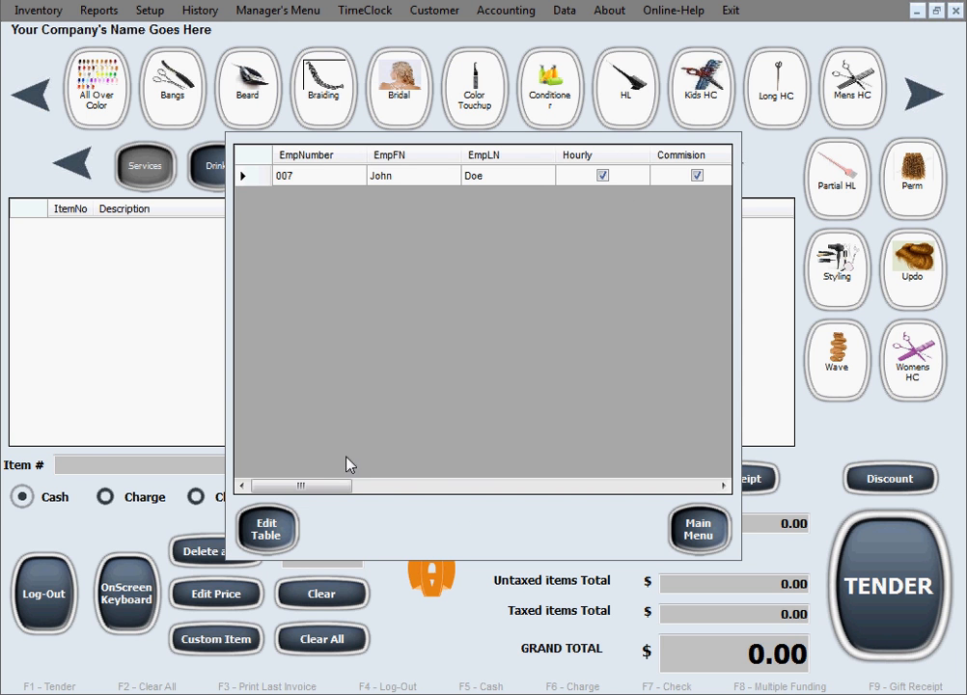
{"action": "left_click_drag", "start_coordinate": [341, 486], "coordinate": [312, 505]}
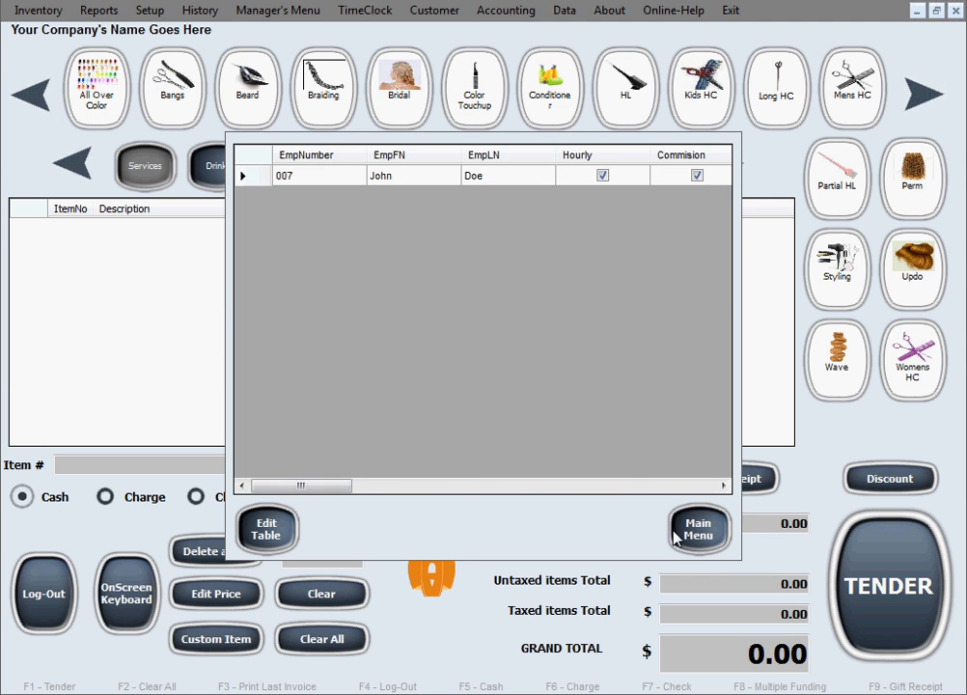